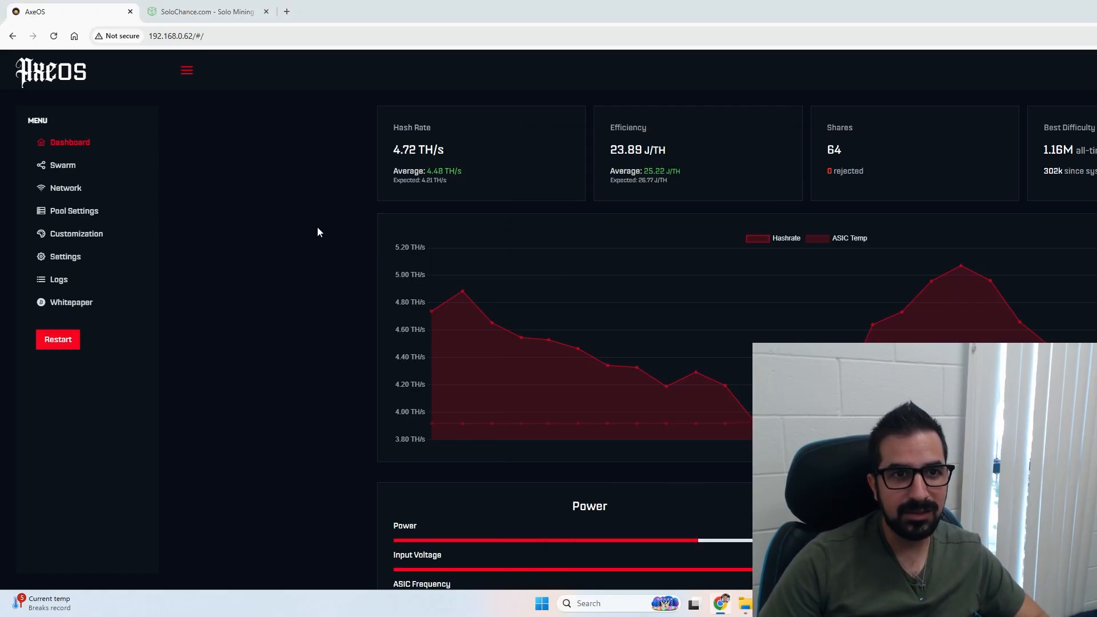
# Navigate the AxeOS sidebar through Swarm and Network toward the pool settings.
pyautogui.click(458, 158)
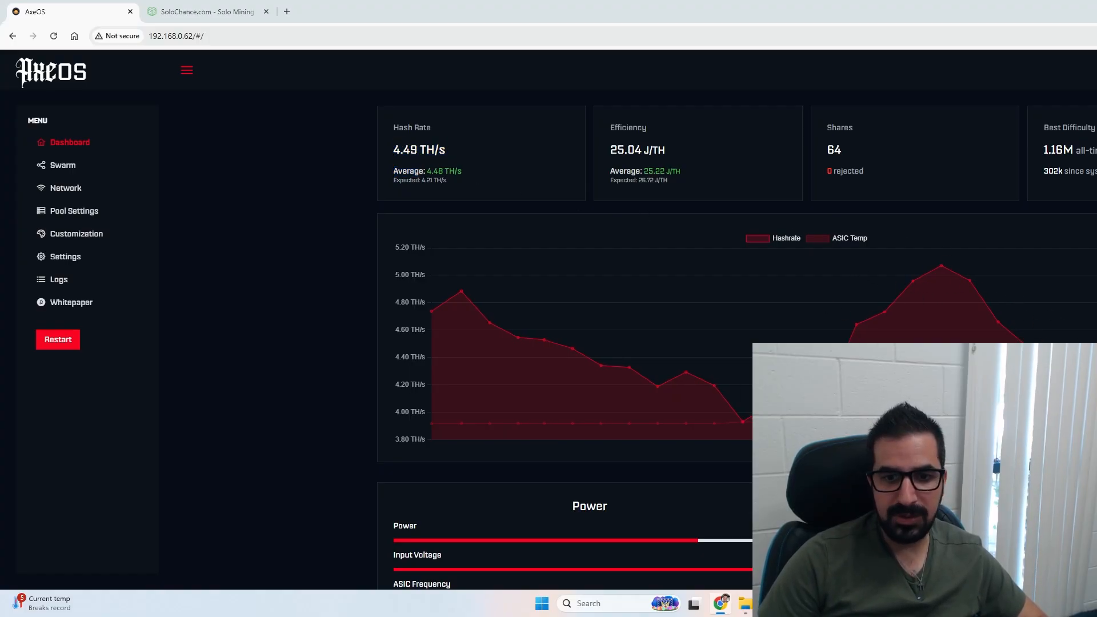
pyautogui.click(63, 166)
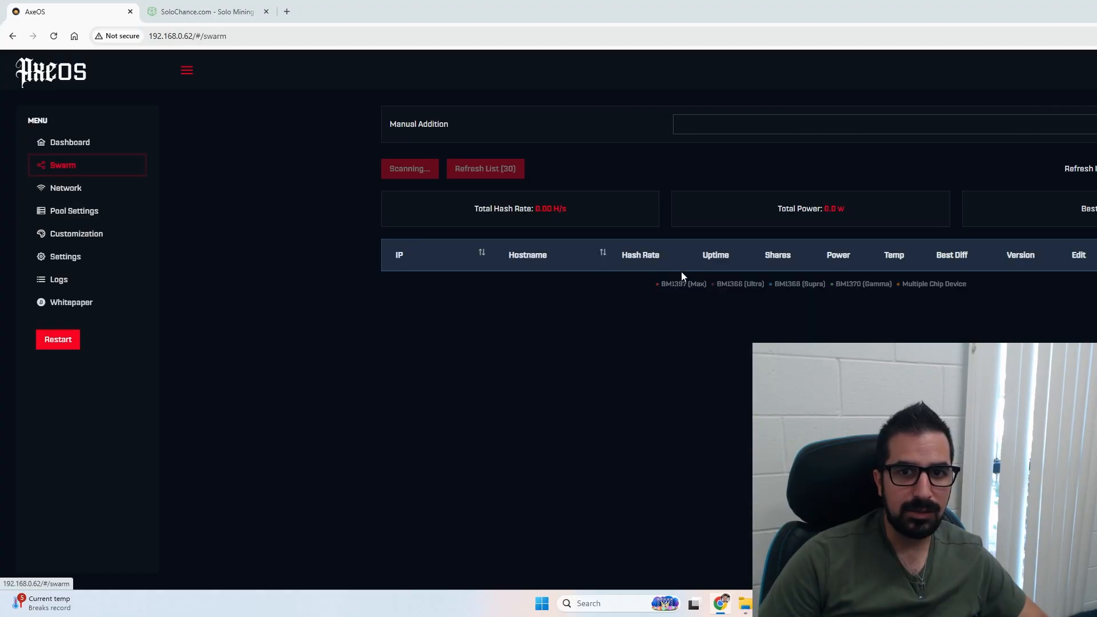
pyautogui.click(66, 188)
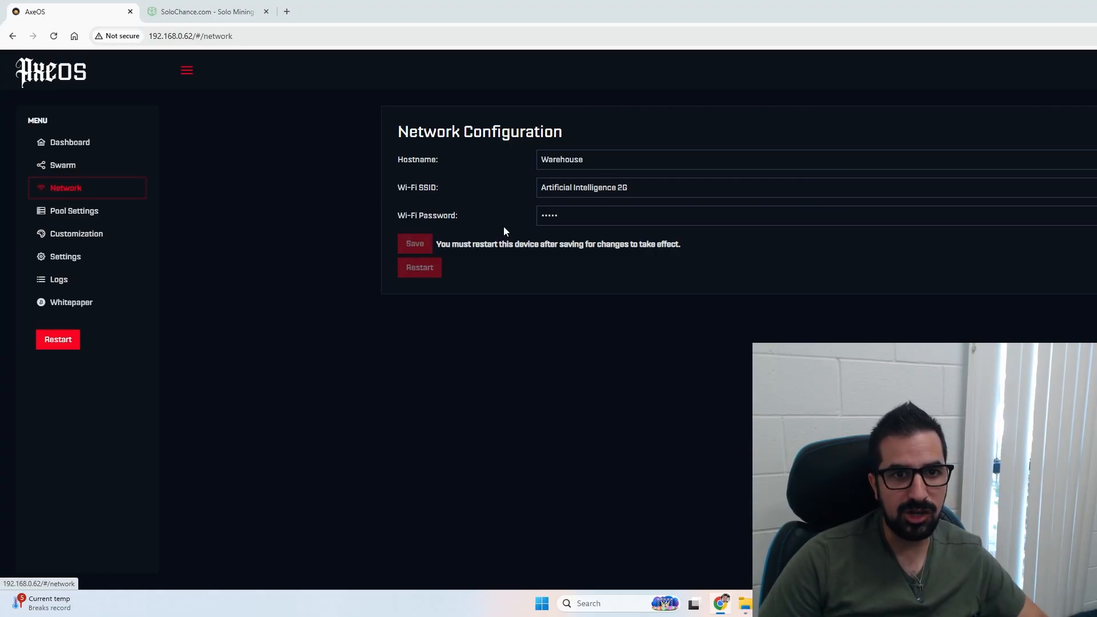
# Show Pool Configuration and try loading public-pool.io in a new browser tab.
pyautogui.click(73, 211)
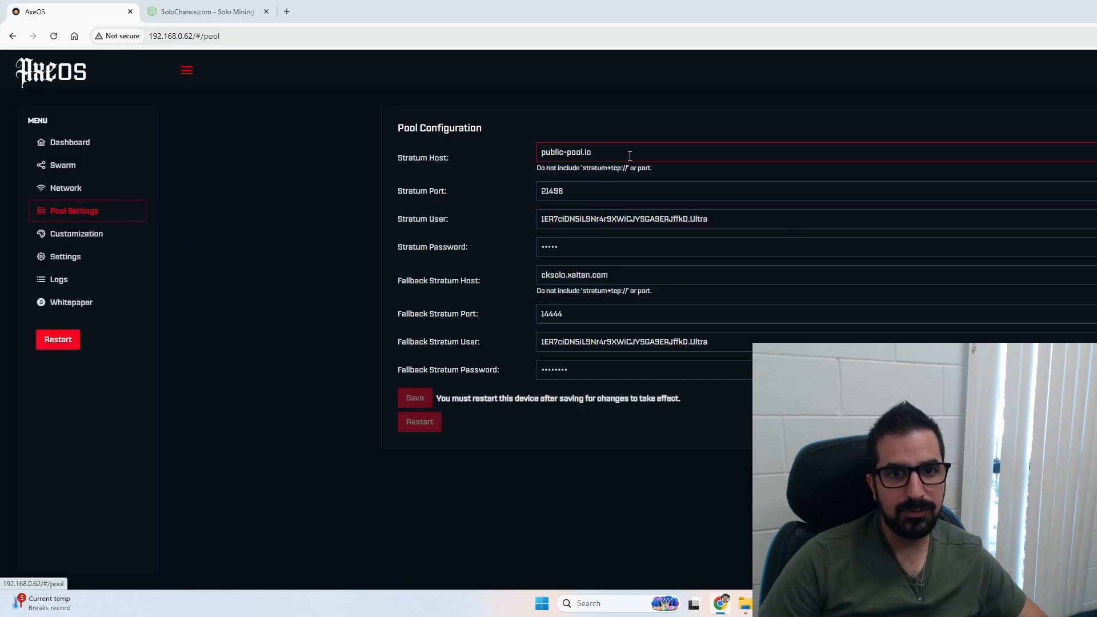
pyautogui.click(286, 11)
pyautogui.write('public-pool.io')
pyautogui.press('Return')
pyautogui.click(69, 11)
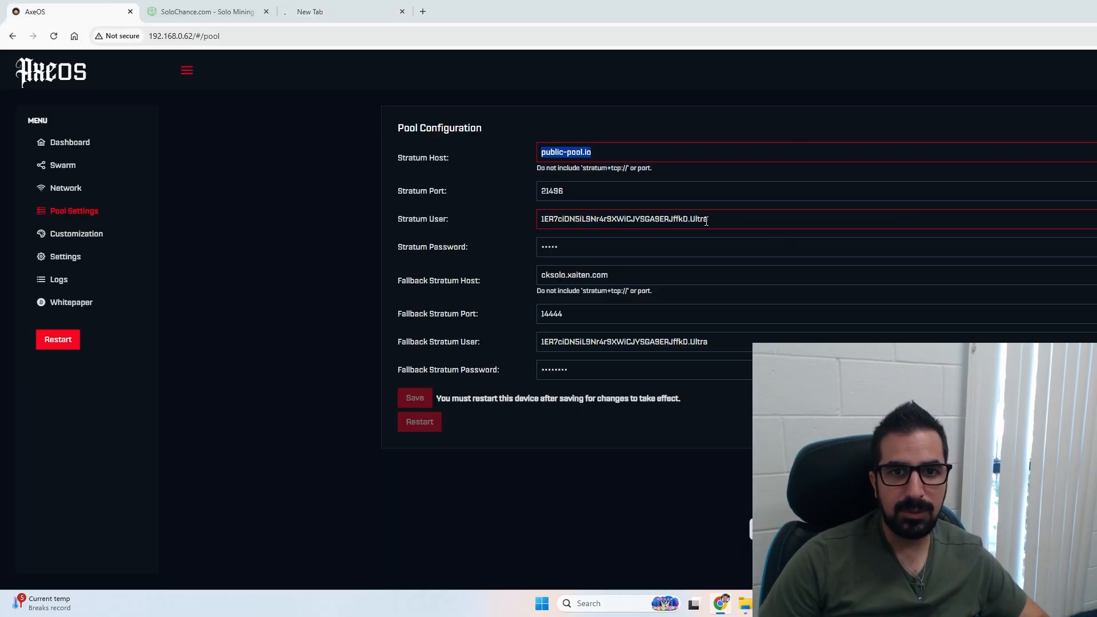
pyautogui.moveTo(689, 219); pyautogui.dragTo(619, 219)
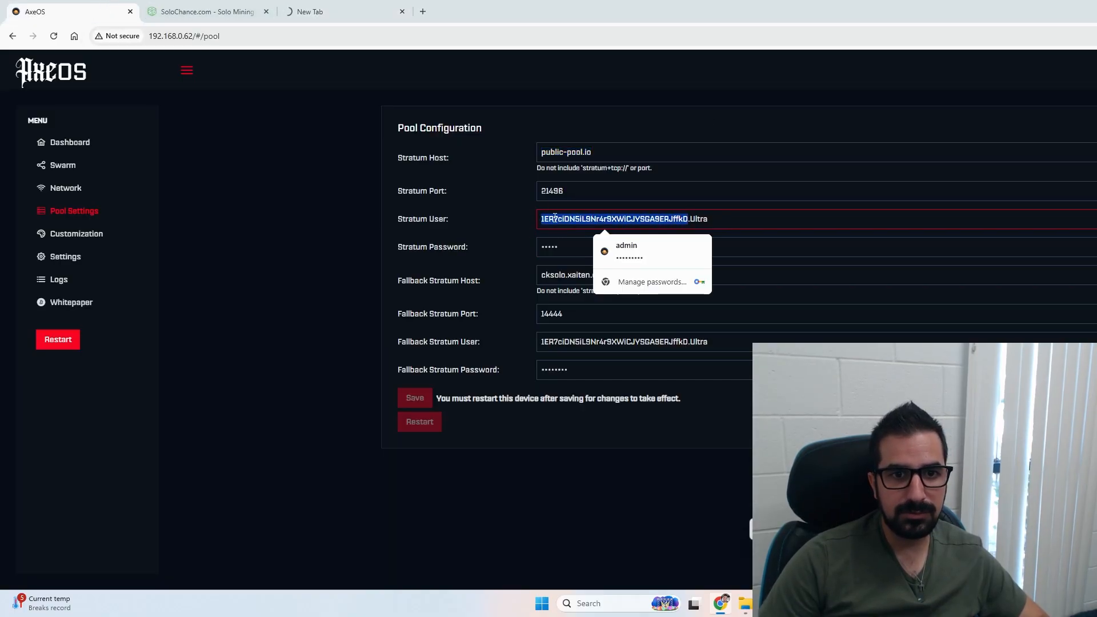
# Load the ckpool stats page from a bookmark in another tab, then return to pool settings.
pyautogui.click(308, 11)
pyautogui.click(514, 58)
pyautogui.click(531, 81)
pyautogui.click(446, 11)
pyautogui.hotkey('ctrl', 'v')
pyautogui.press('Return')
pyautogui.click(206, 11)
pyautogui.click(68, 11)
# Set both Stratum User fields to the user's own address with worker SupraHexBitcoinMerch, save and restart.
pyautogui.tripleClick(625, 218)
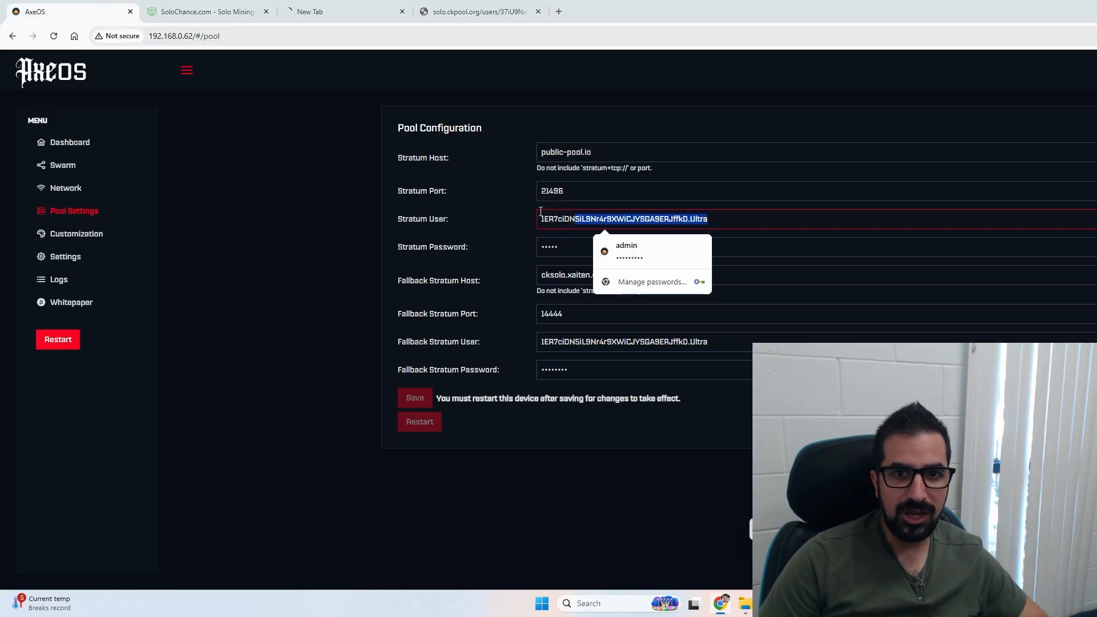
pyautogui.hotkey('ctrl', 'v')
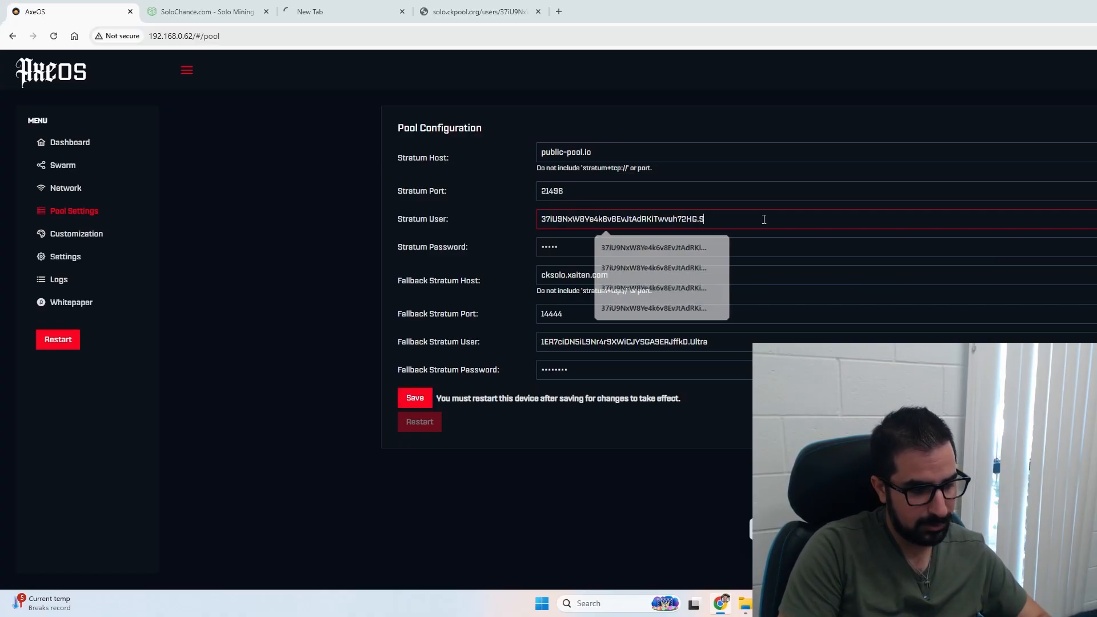
pyautogui.write('SupraHexBitcoinMerch')
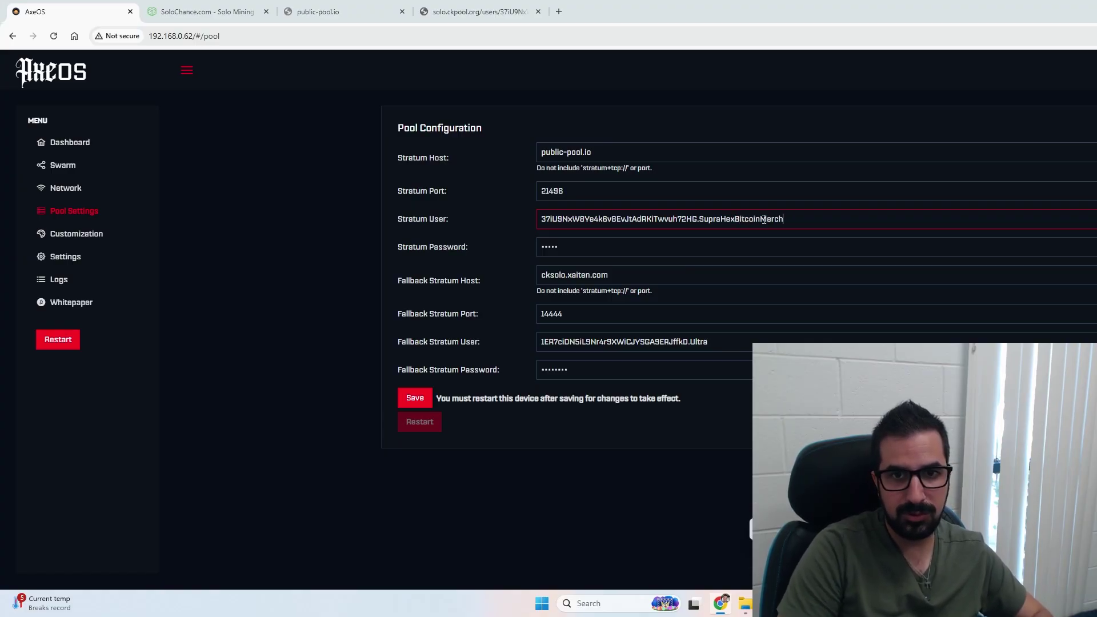
pyautogui.tripleClick(762, 219)
pyautogui.click(704, 332)
pyautogui.hotkey('ctrl', 'v')
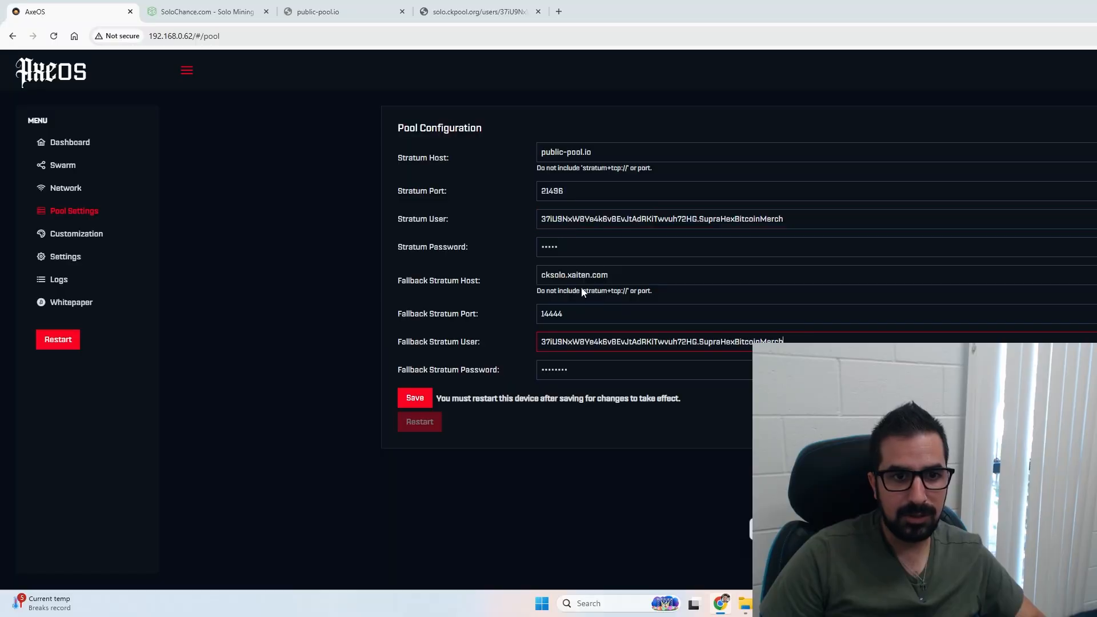
pyautogui.click(415, 398)
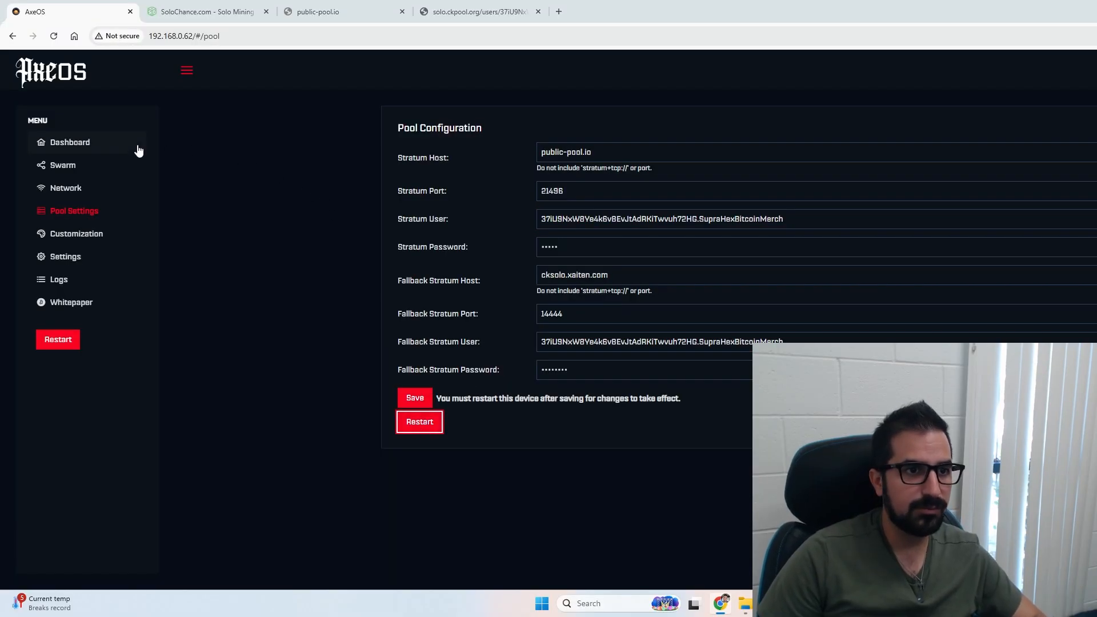
pyautogui.click(70, 143)
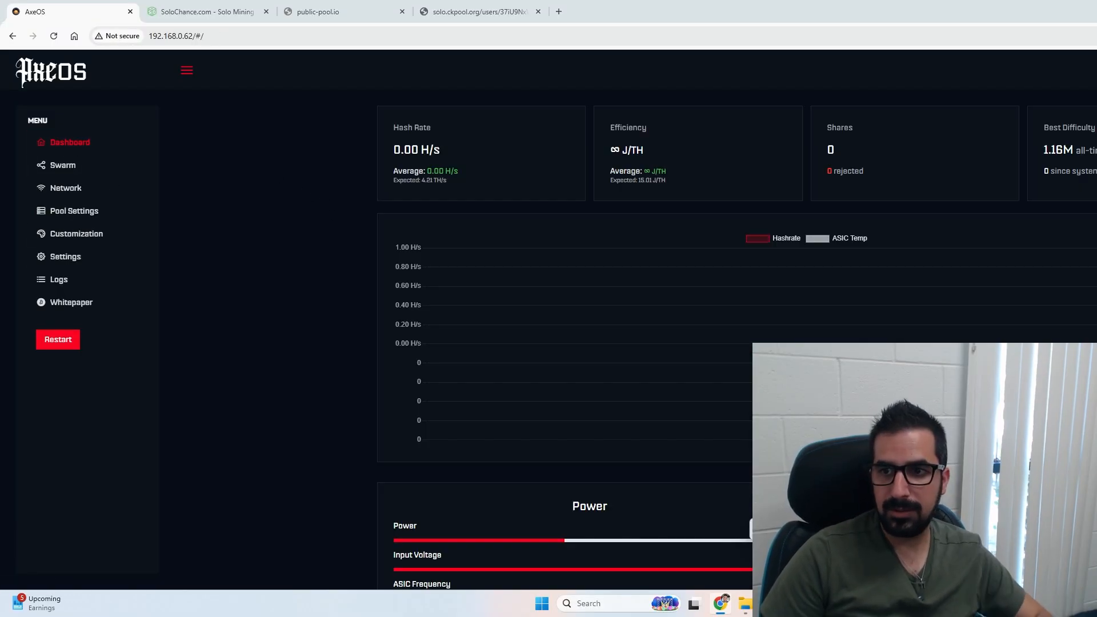
# Enter 4.2 terahash per second in SoloChance to get 1 in 243,359,524 odds per block.
pyautogui.hotkey('ctrl', 'Tab')
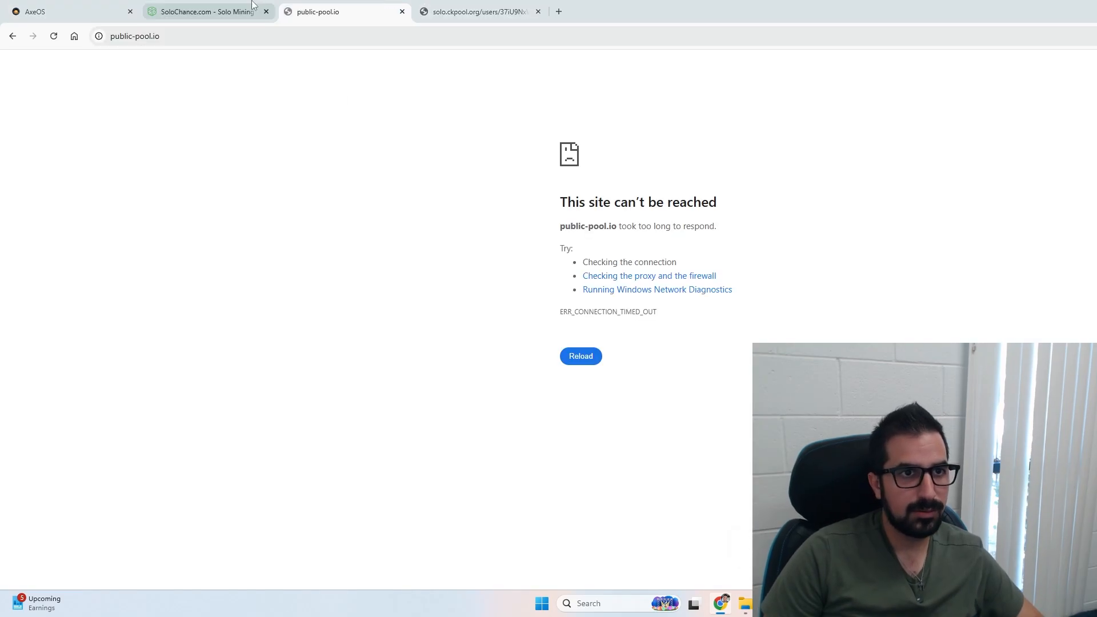
pyautogui.hotkey('ctrl', 'shift', 'pageup')
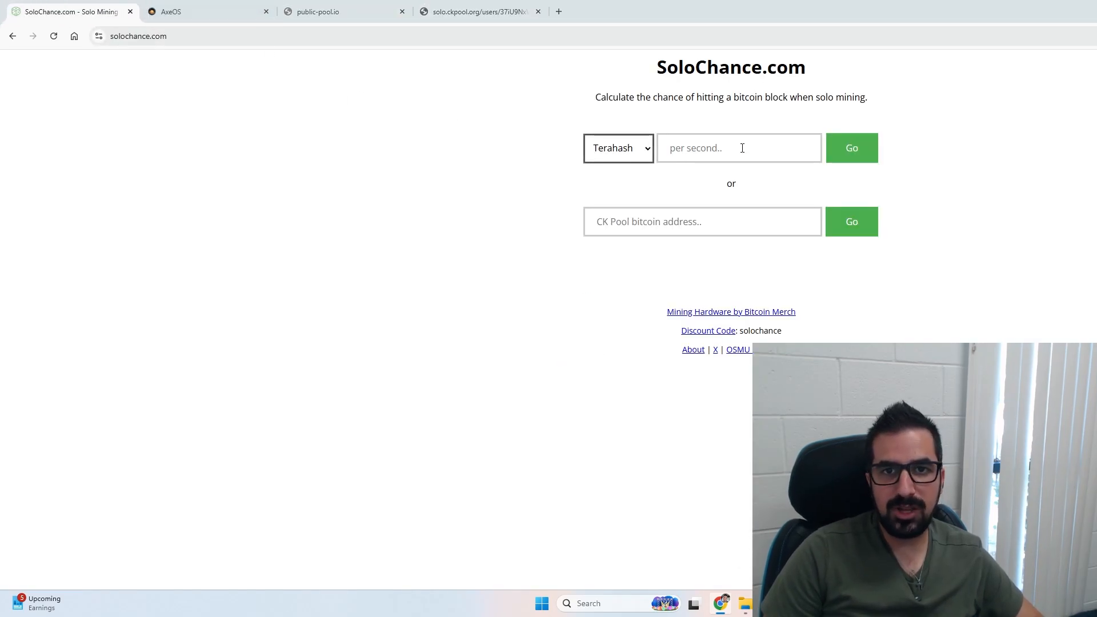
pyautogui.click(730, 147)
pyautogui.write('4.2')
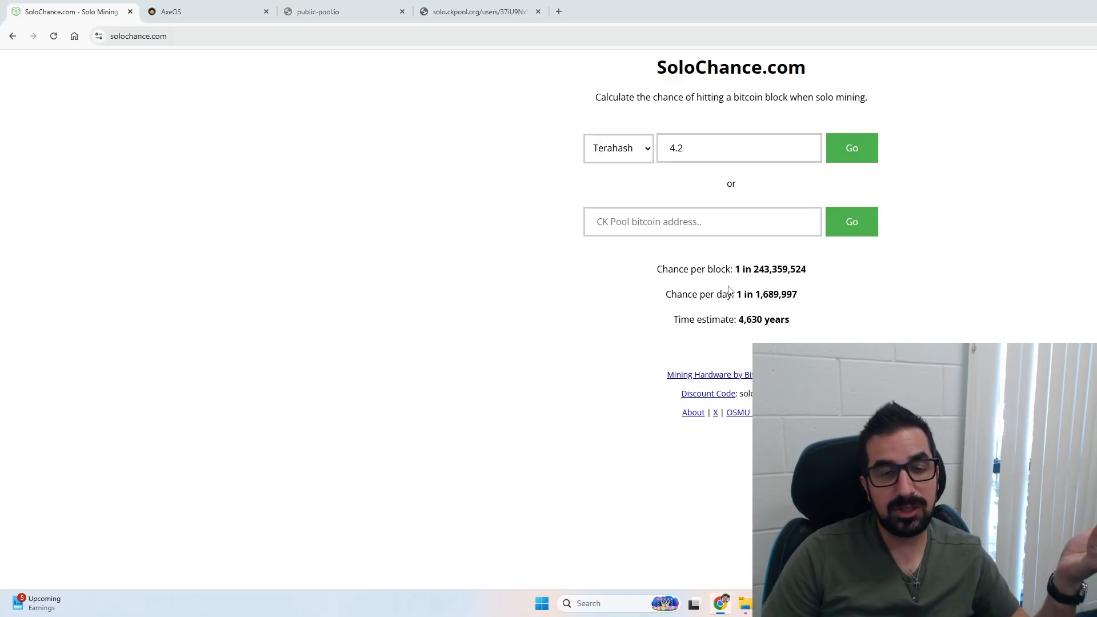
# Search 'mining calculator', load CryptoCompare and enter 4.2 TH/s for $91.11 monthly profit.
pyautogui.click(557, 11)
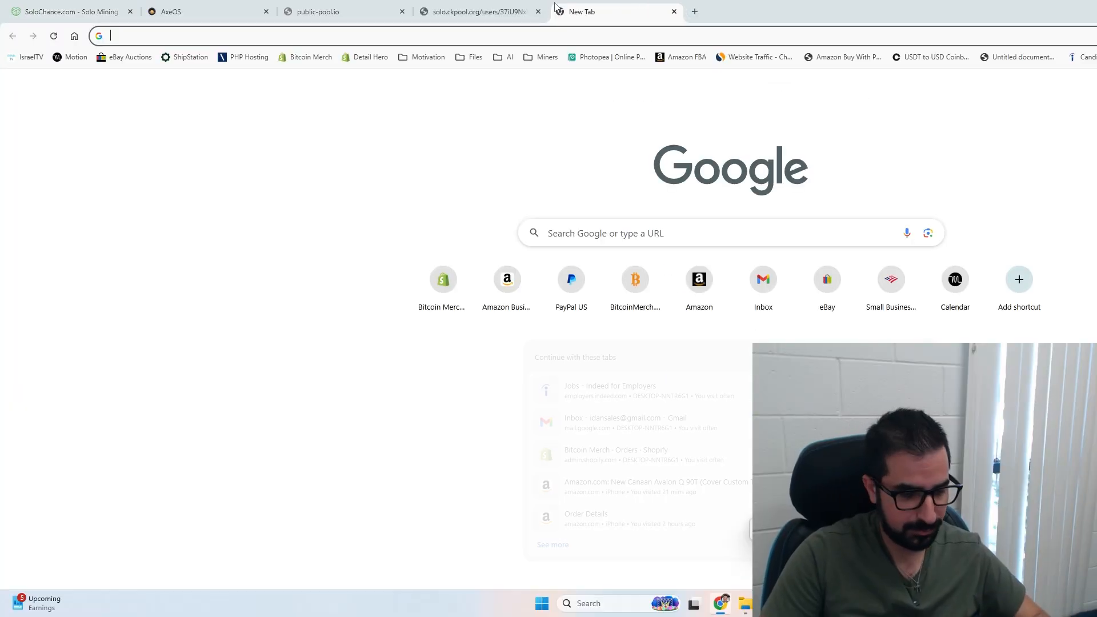
pyautogui.write('mining calufalaator')
pyautogui.press('Return')
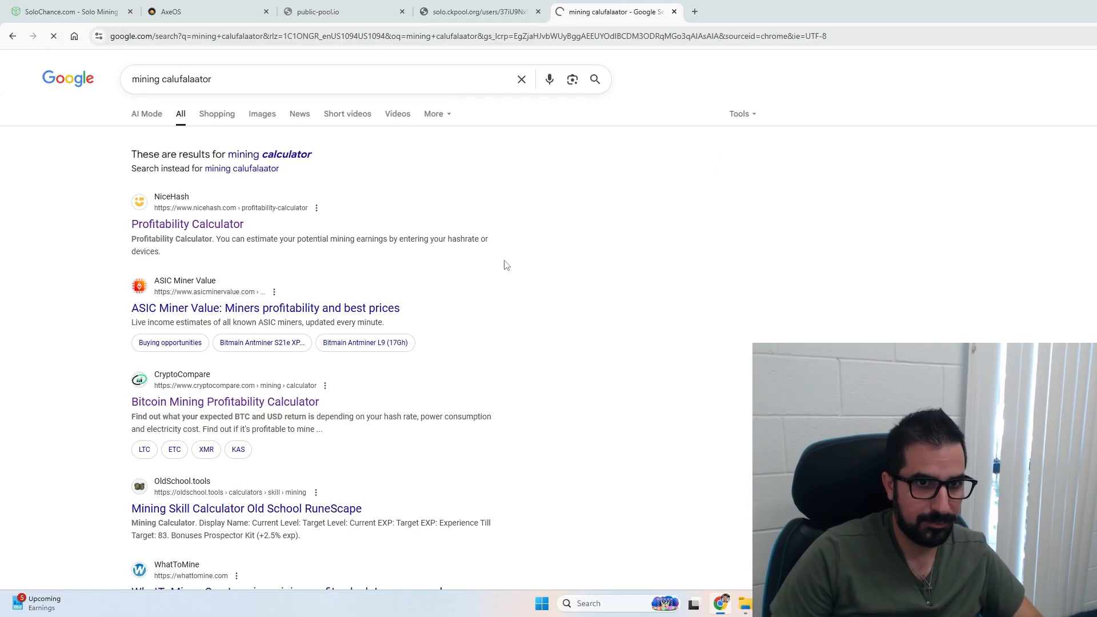
pyautogui.click(225, 400)
pyautogui.click(454, 289)
pyautogui.write('4.')
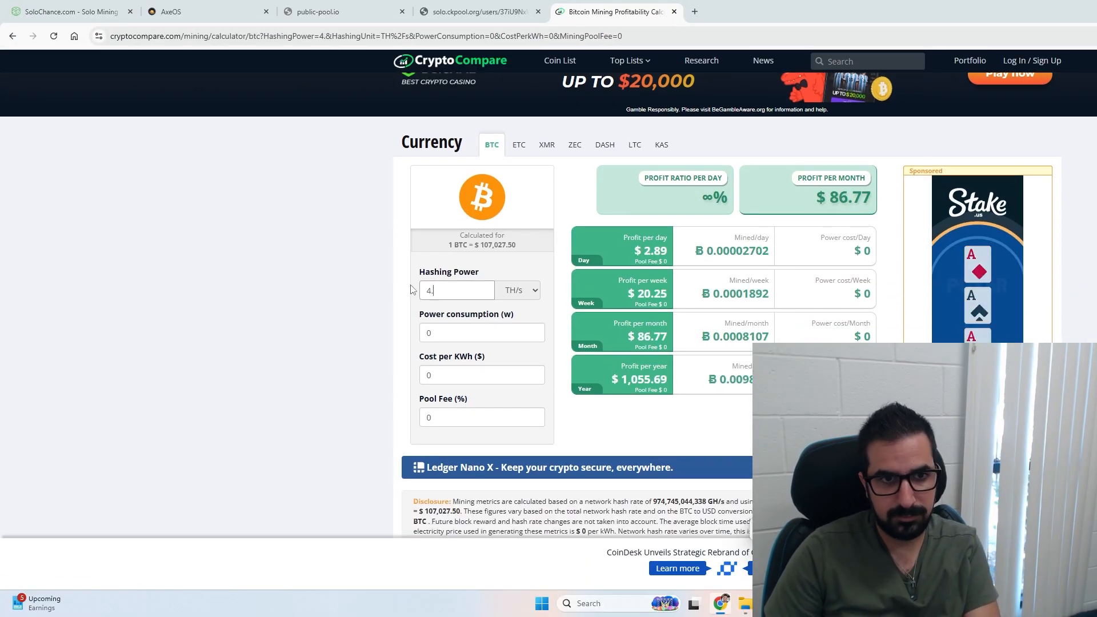
pyautogui.write('2')
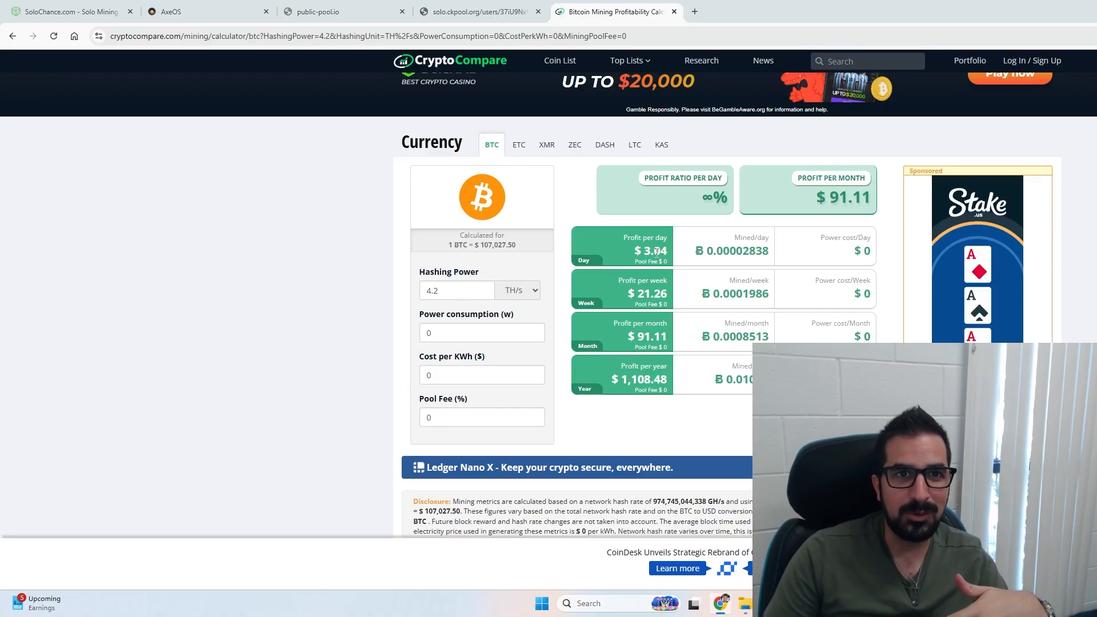
# Load bitcoinmerch.com and reach the Bitaxe SupraHex miner page priced $599.99.
pyautogui.click(697, 11)
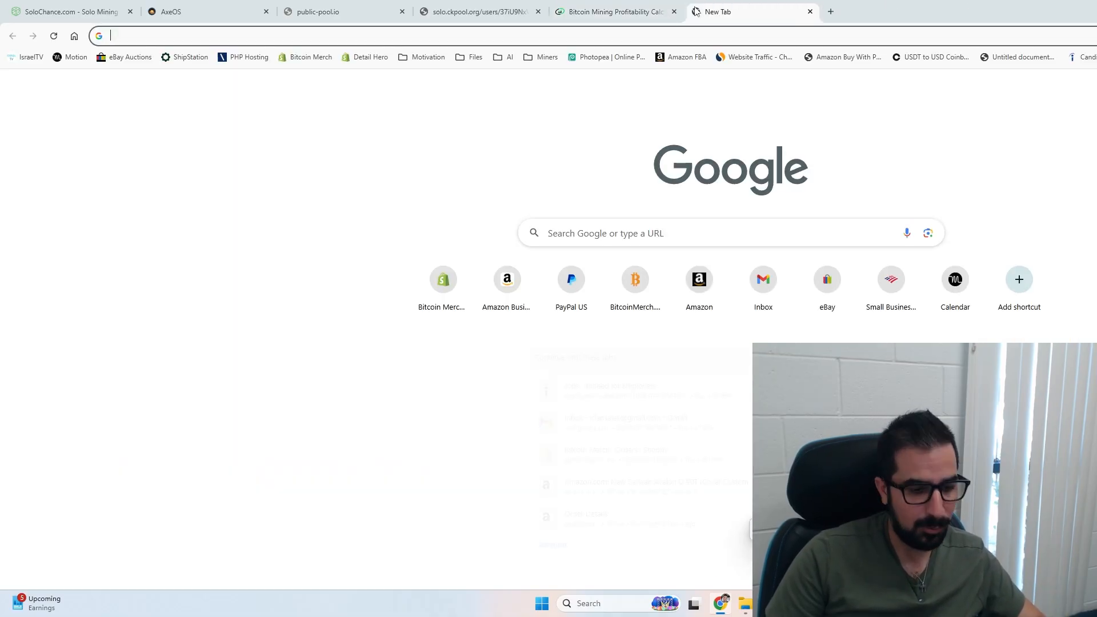
pyautogui.write('bitcoinmerch.com')
pyautogui.press('Return')
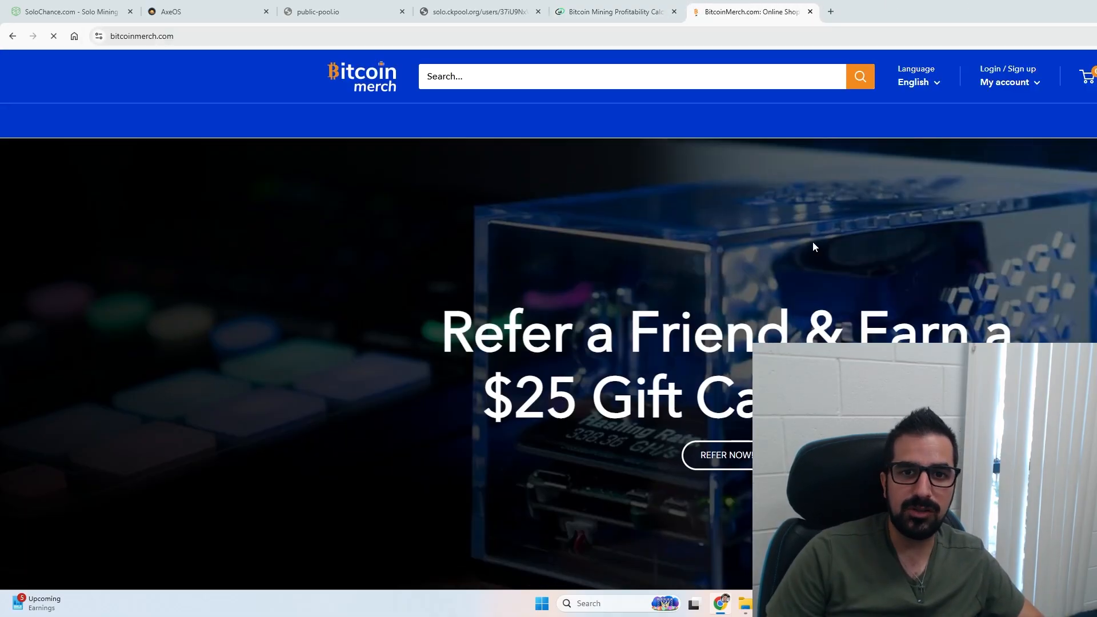
pyautogui.scroll(-5, 793, 292)
pyautogui.scroll(-5, 793, 293)
pyautogui.scroll(-2, 793, 292)
pyautogui.scroll(-5, 793, 292)
pyautogui.scroll(-4, 793, 292)
pyautogui.scroll(-2, 771, 342)
pyautogui.scroll(-3, 747, 431)
pyautogui.scroll(-3, 747, 431)
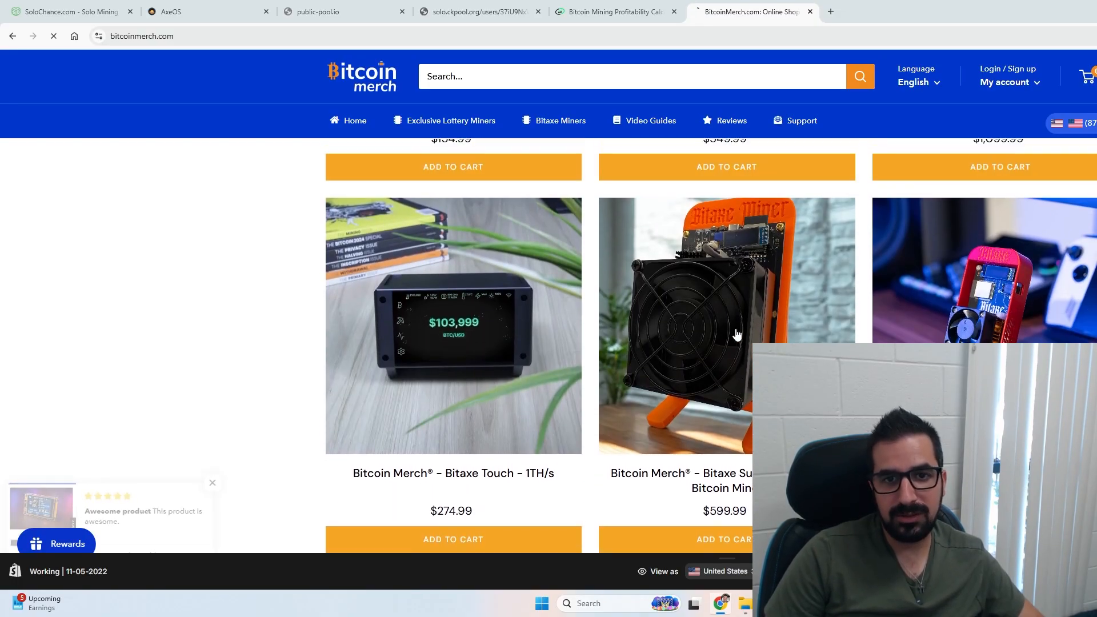
pyautogui.click(763, 271)
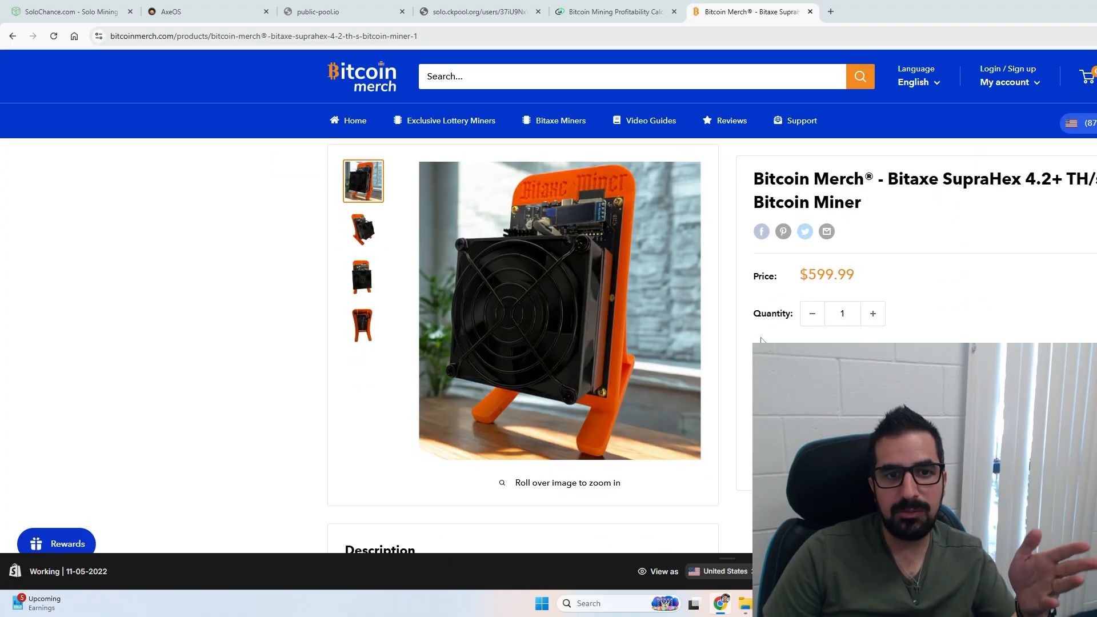
pyautogui.scroll(-2, 754, 334)
pyautogui.scroll(-2, 742, 327)
pyautogui.scroll(-4, 742, 328)
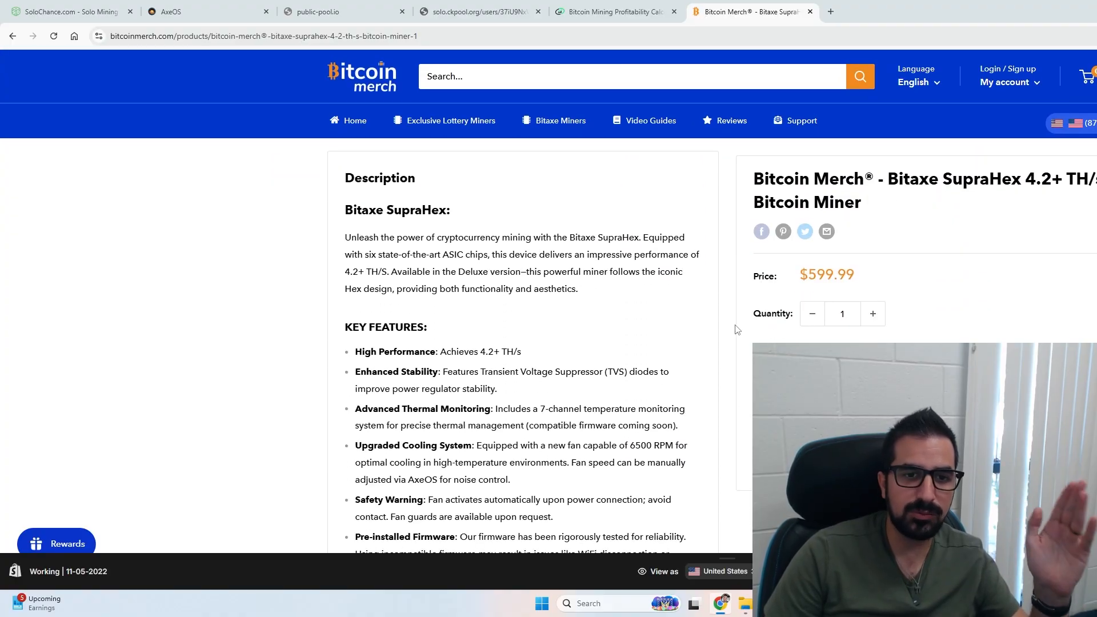
pyautogui.scroll(-4, 742, 328)
pyautogui.scroll(8, 694, 347)
pyautogui.scroll(5, 693, 348)
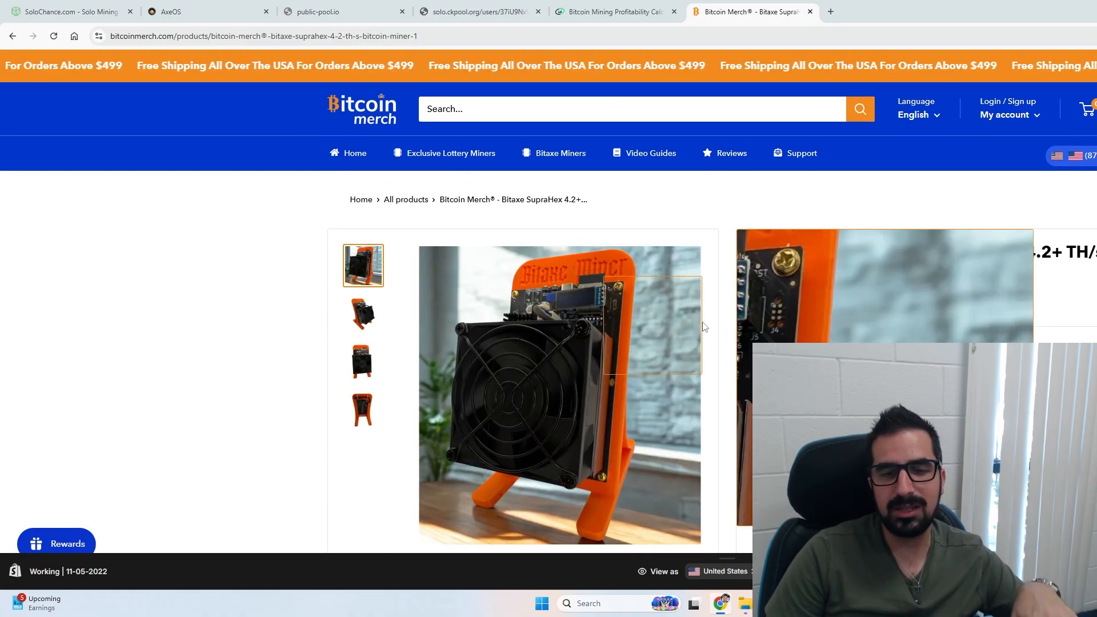